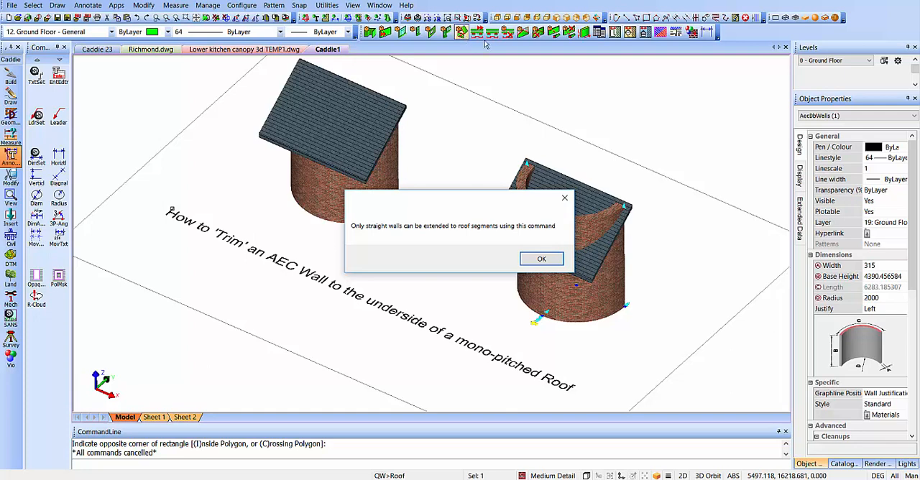
- Dismiss the straight-walls message, try to pull down the upper end of the untrimmed curved wall by its grip, and undo that move
left_click(542, 260)
key("Escape")
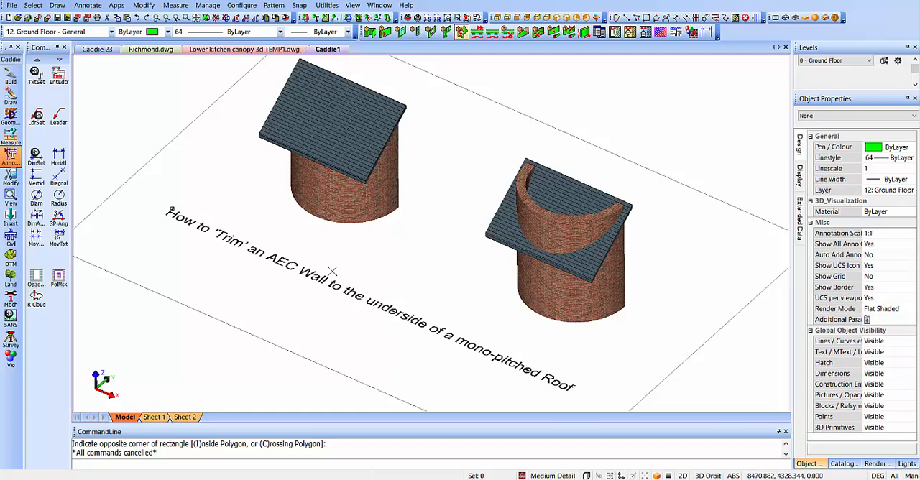
left_click(558, 276)
left_click(624, 207)
left_click(624, 255)
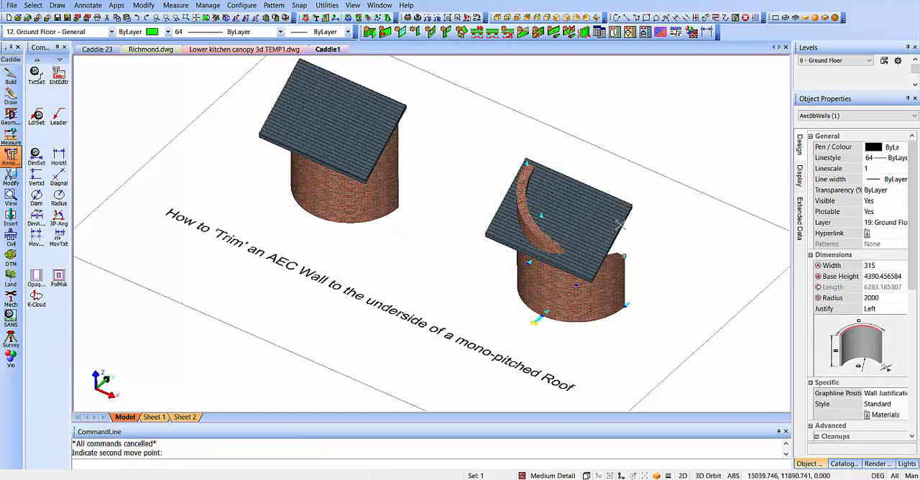
key("ctrl+z")
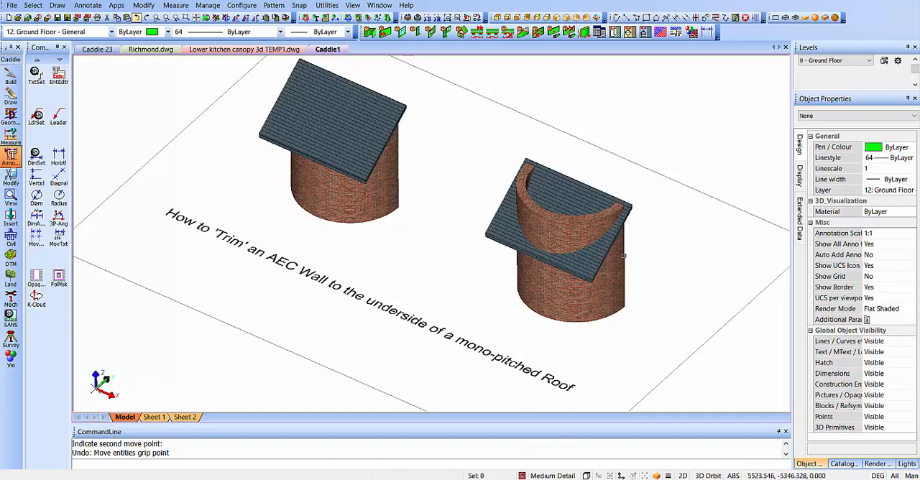
- Align the UCS to the slope of the roof over the untrimmed wall, with its origin at the underside of the roof's lower corner
double_click(102, 381)
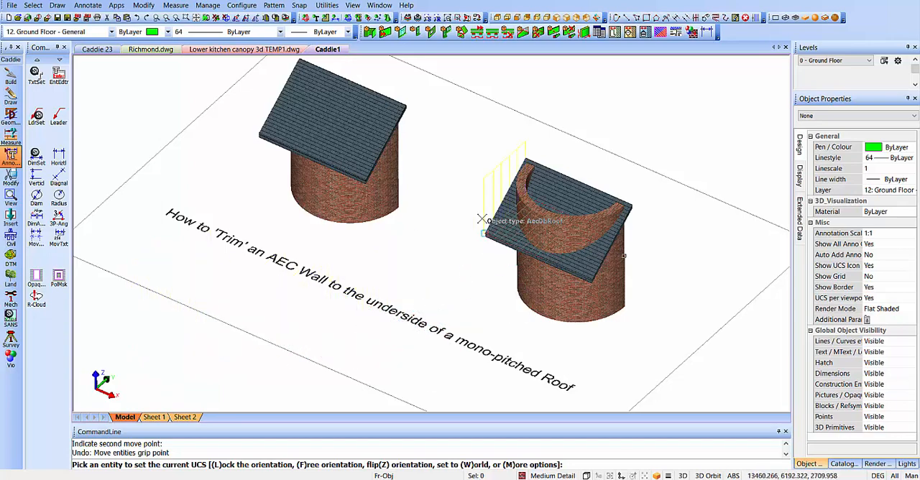
scroll(490, 210, "up", 5)
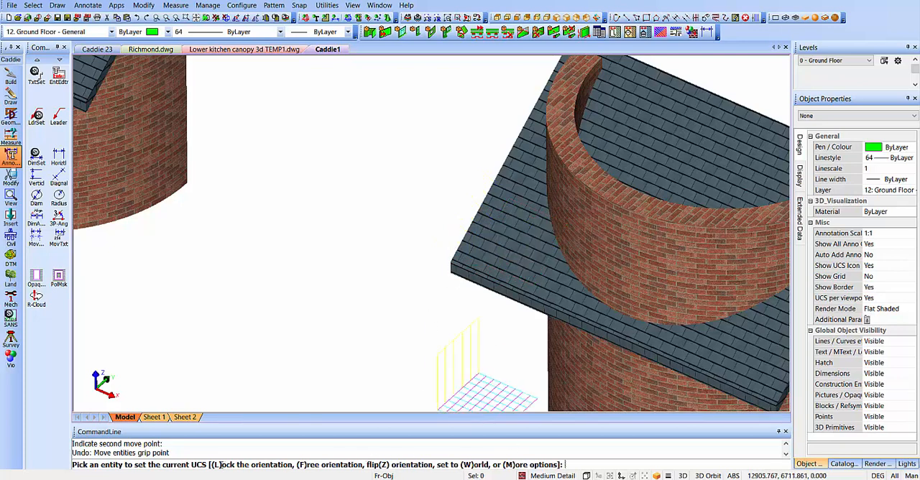
left_click(451, 262)
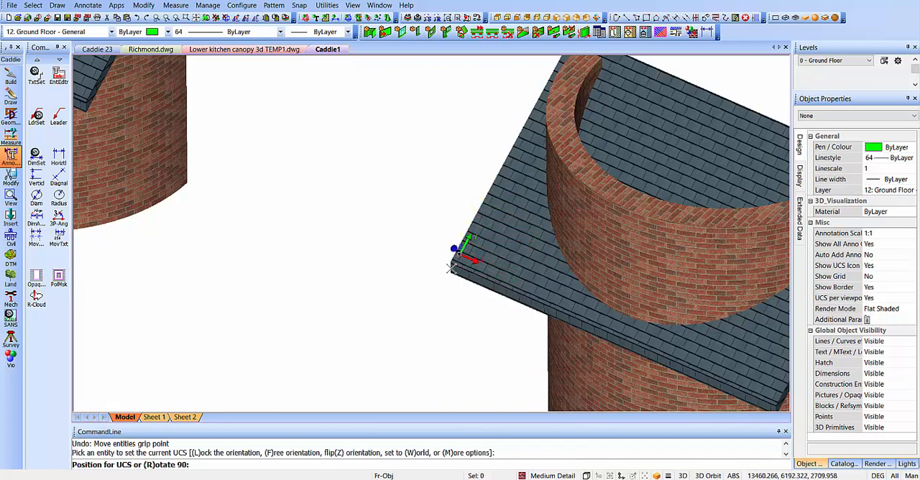
left_click(447, 271)
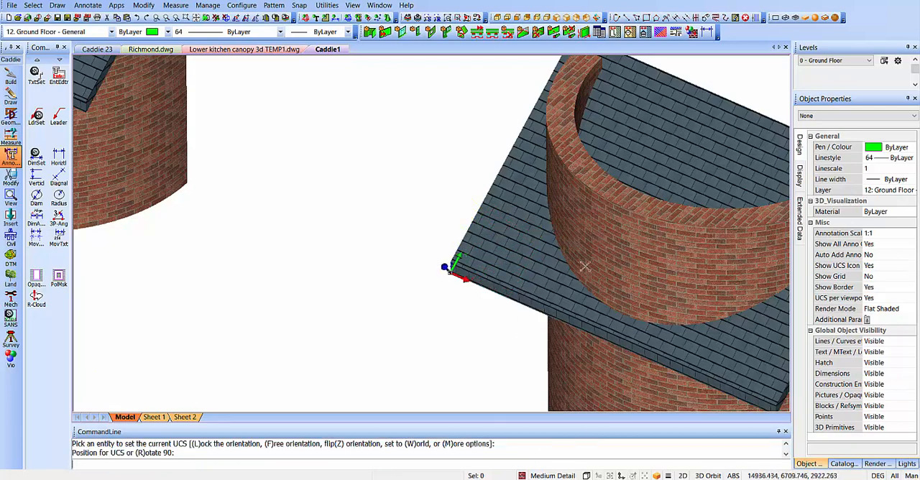
- Draw a polyline rectangle on the roof's underside from the UCS origin to the diagonally opposite roof corner
middle_click_drag(565, 257, 374, 255)
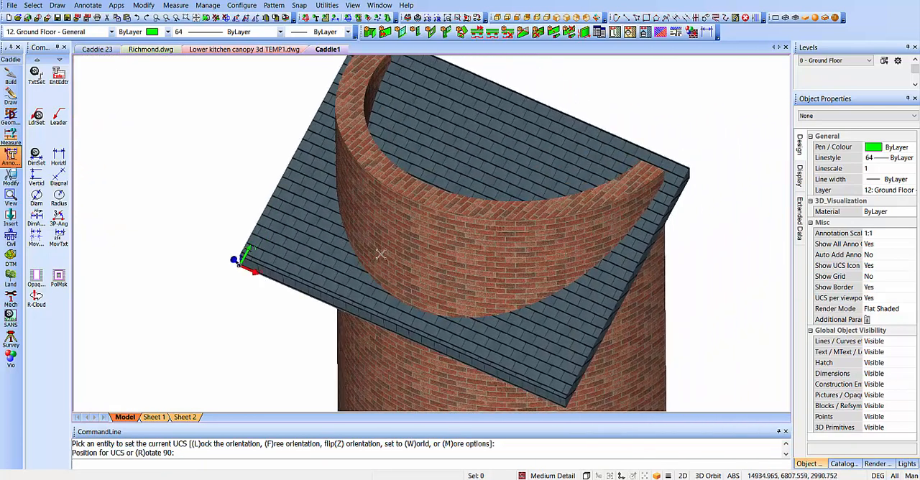
scroll(382, 255, "down", 1)
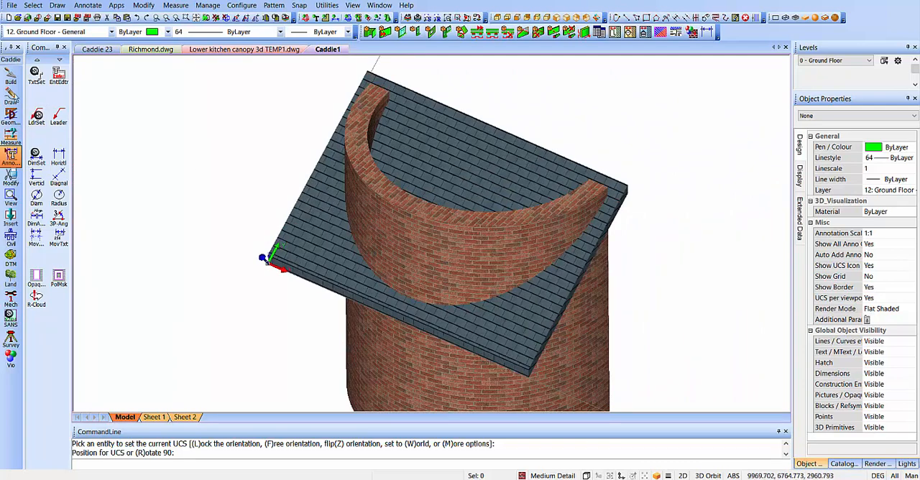
left_click(11, 96)
left_click(37, 119)
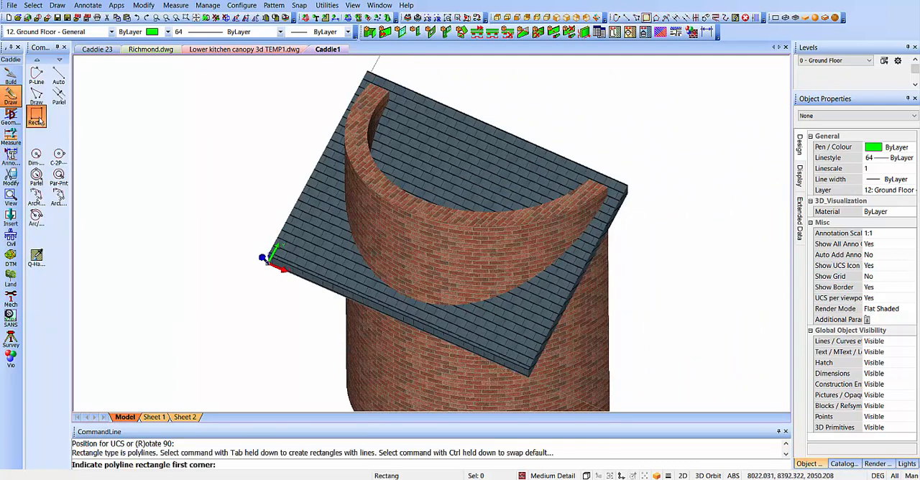
left_click(263, 264)
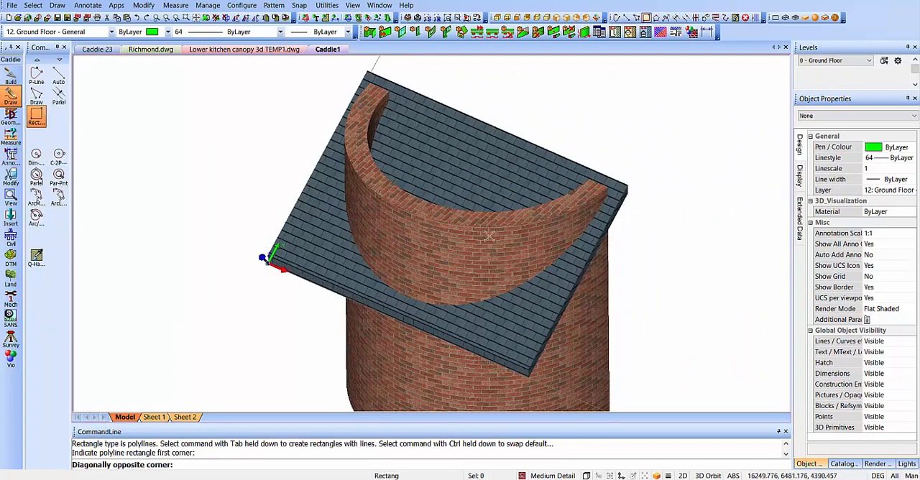
left_click(628, 192)
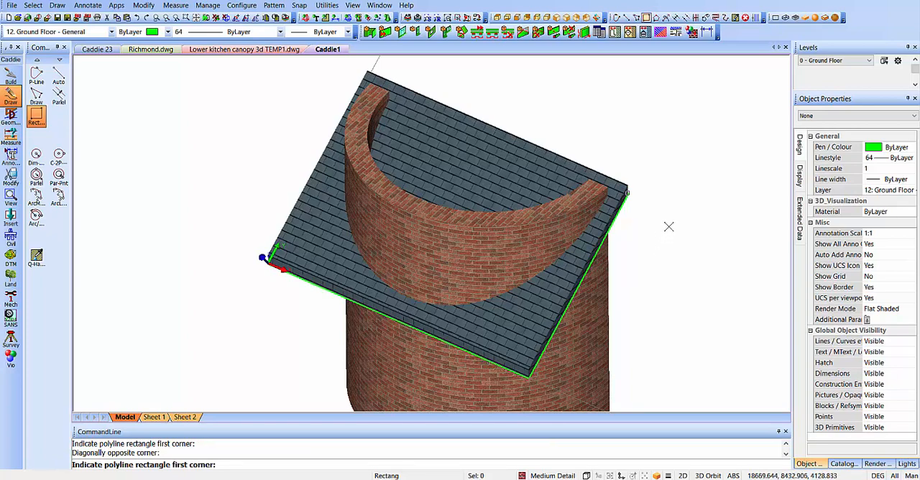
key("Escape")
- Undo the earlier mass element creation and convert the rectangle polyline to a mass element with a height of -1500 and no additional profile
key("ctrl+z")
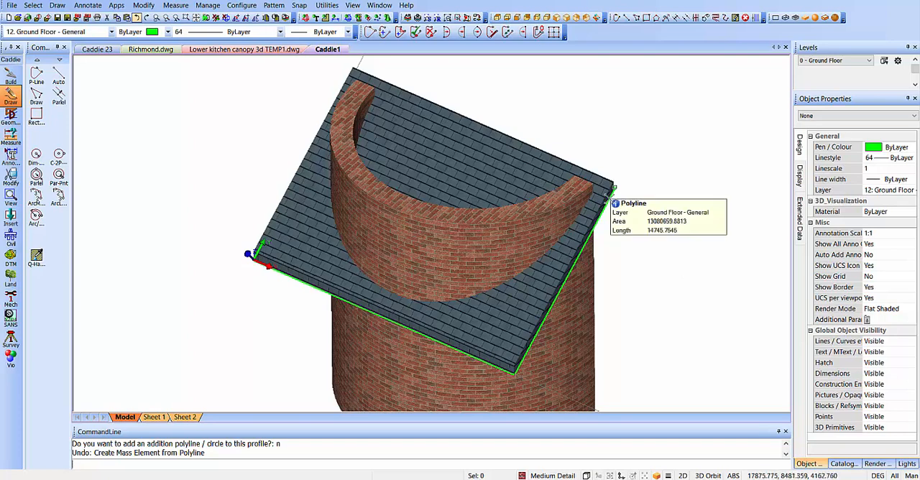
left_click(608, 201)
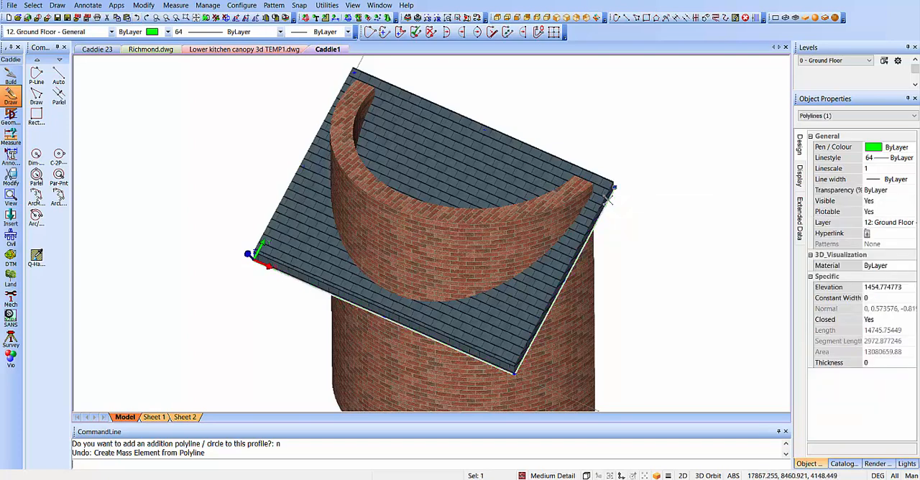
right_click(695, 200)
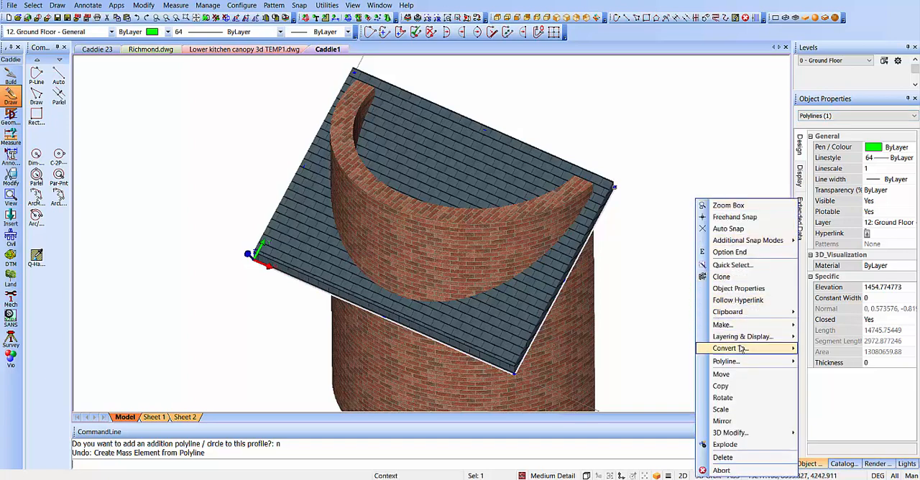
mouse_move(732, 349)
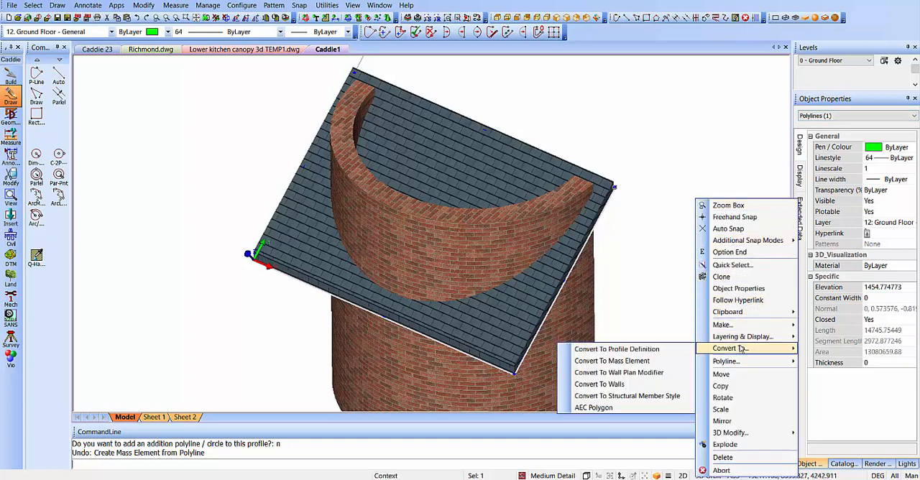
left_click(649, 362)
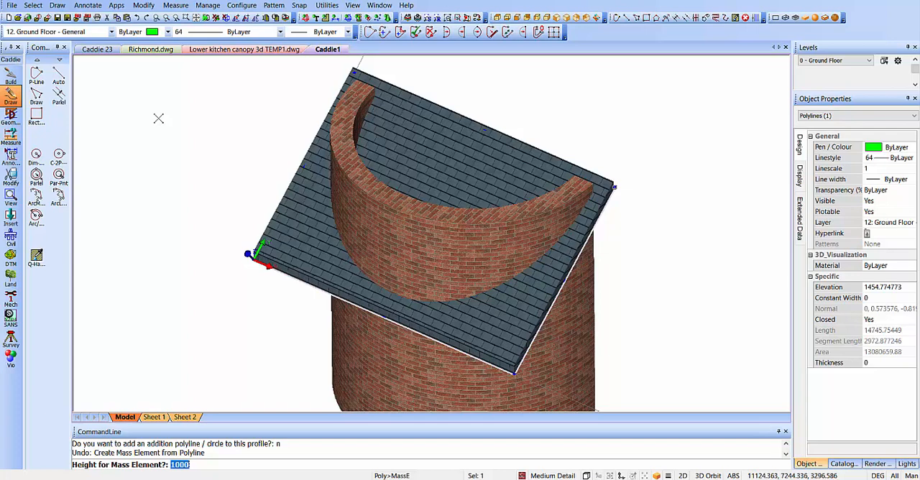
type("-15")
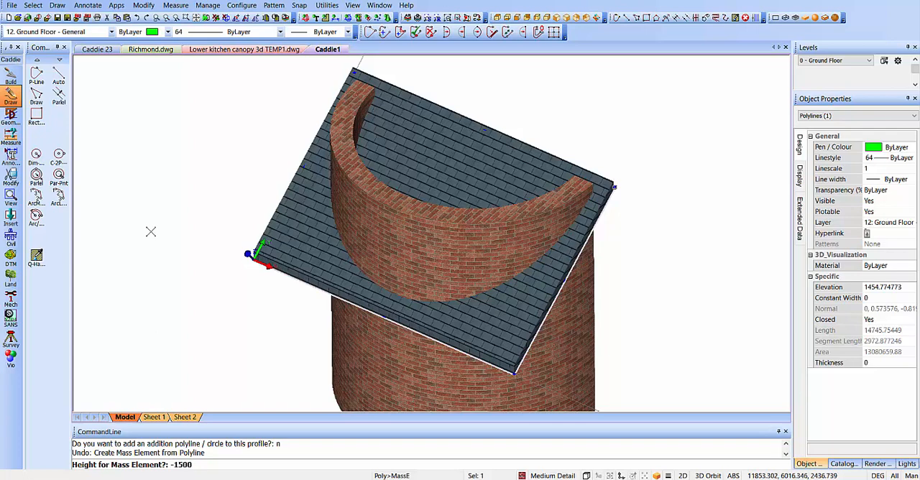
key("Return")
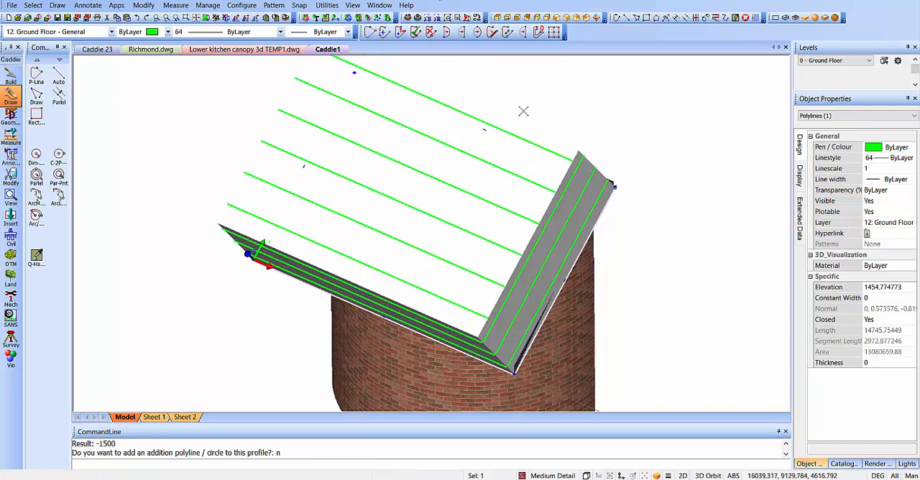
left_click(489, 183)
key("Escape")
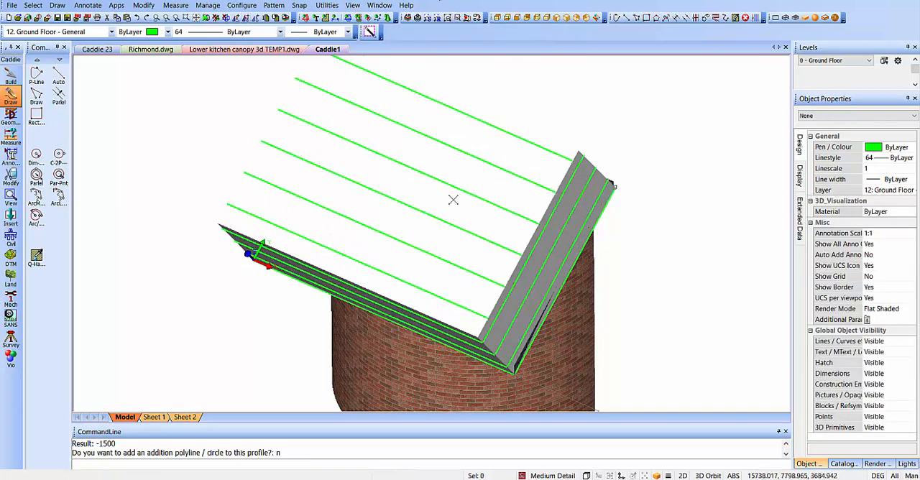
- Start a Wall Body Modifier on the curved wall beneath the mass element, using that mass element as the modifier
middle_click_drag(424, 220, 471, 203, "shift")
scroll(618, 154, "down", 3)
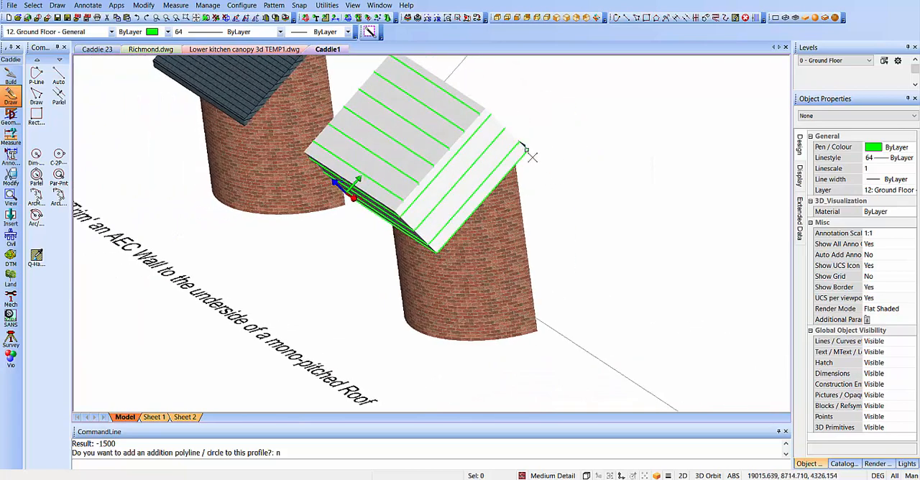
scroll(523, 149, "up", 2)
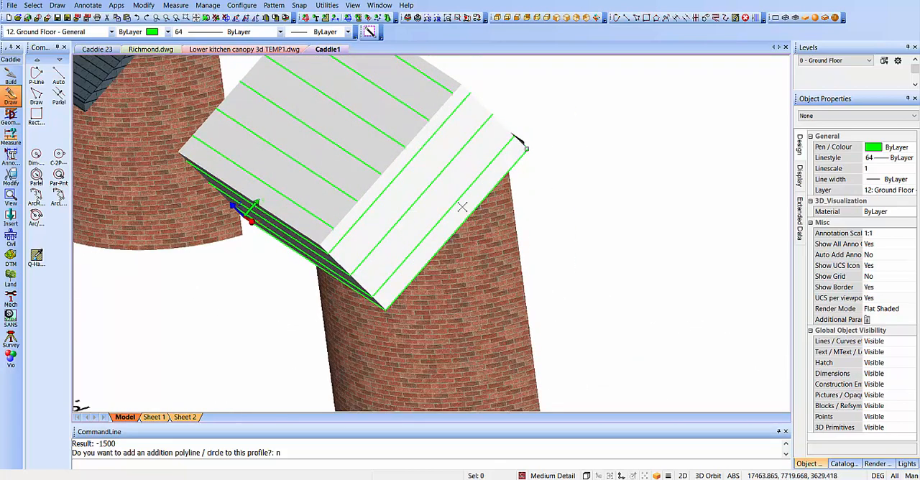
middle_click_drag(463, 207, 544, 177, "shift")
scroll(544, 178, "down", 2)
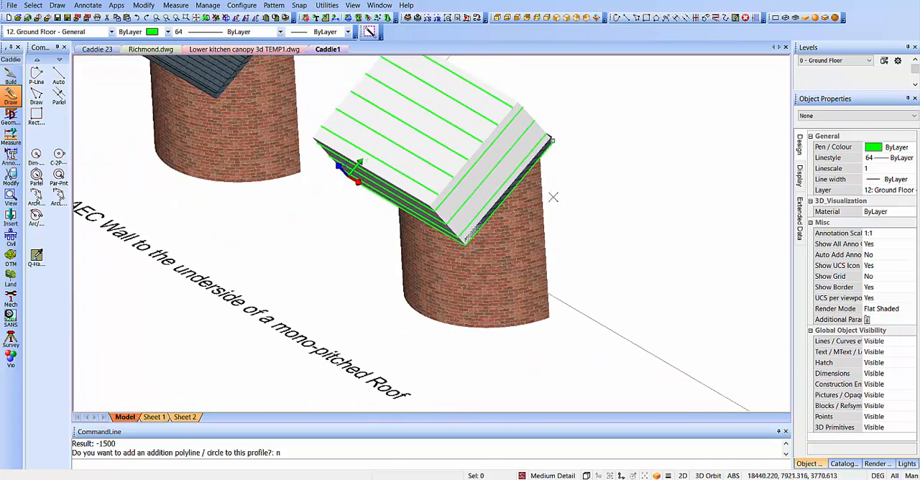
middle_click_drag(556, 207, 509, 232, "shift")
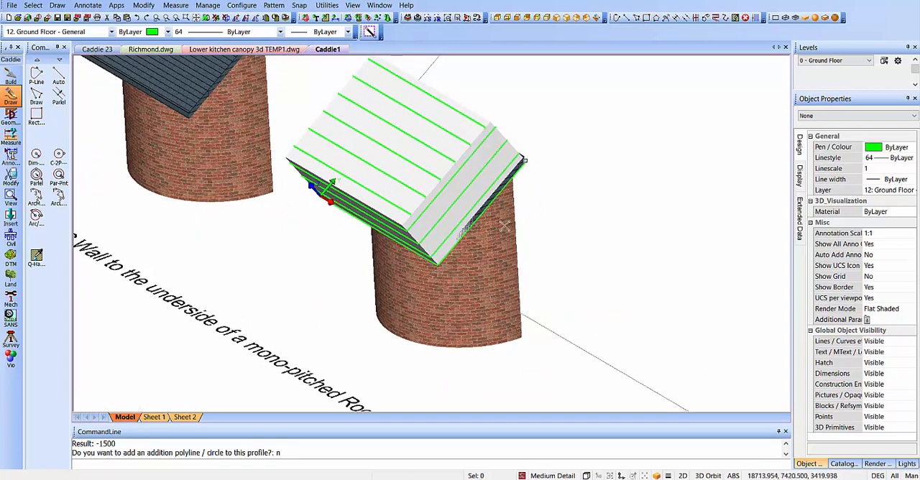
left_click(489, 280)
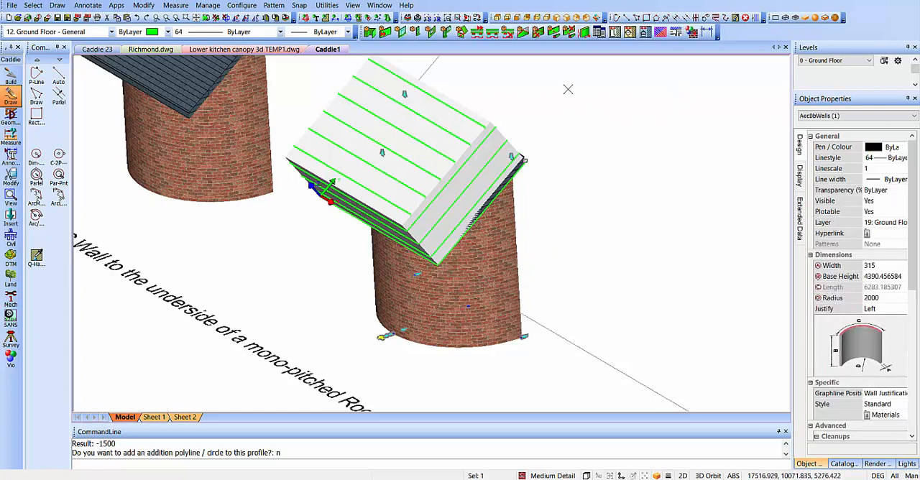
left_click(554, 33)
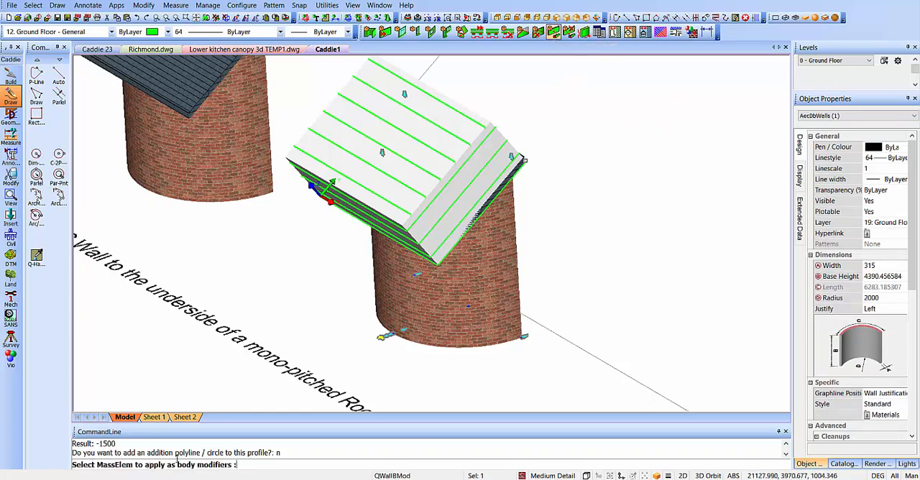
left_click(475, 160)
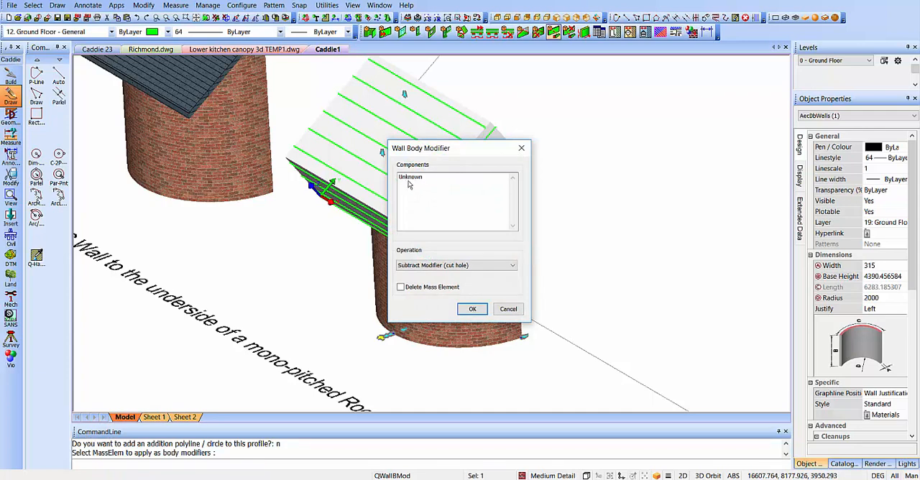
- Apply the modifier to the Unknown component as Subtract Modifier (cut hole), deleting the mass element, and end the command
left_click(407, 179)
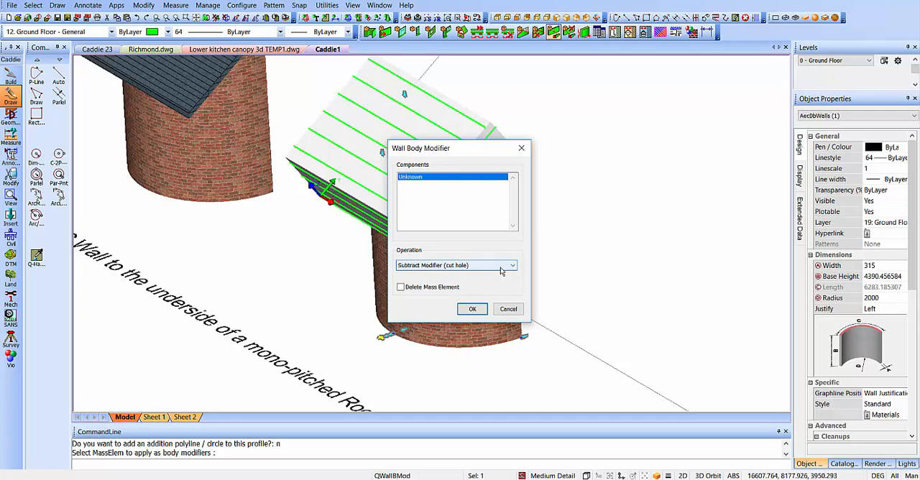
left_click(400, 287)
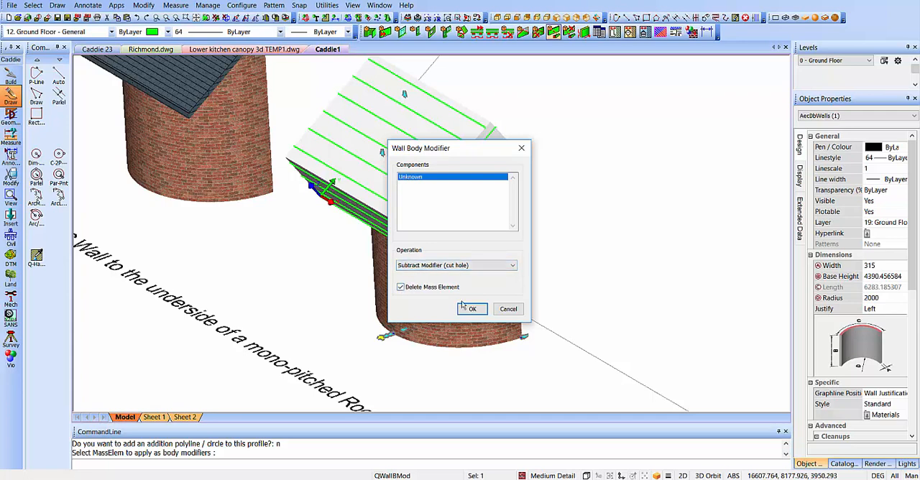
left_click(473, 309)
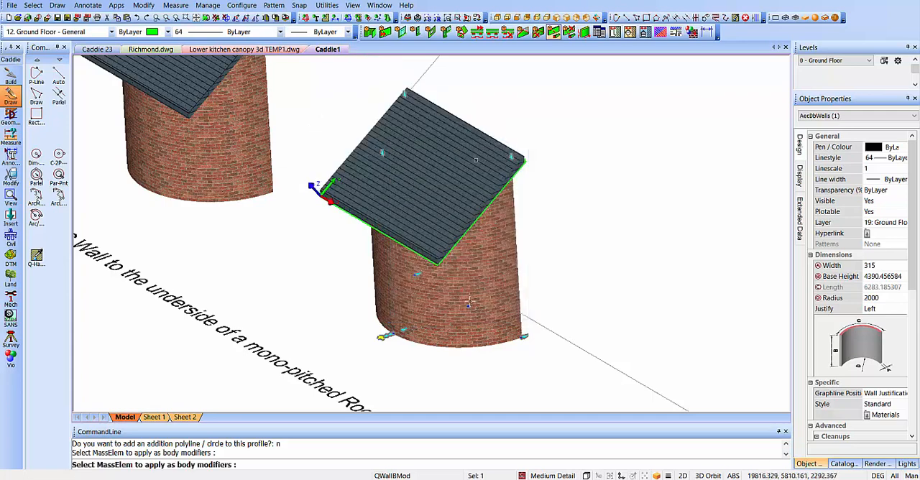
key("Escape")
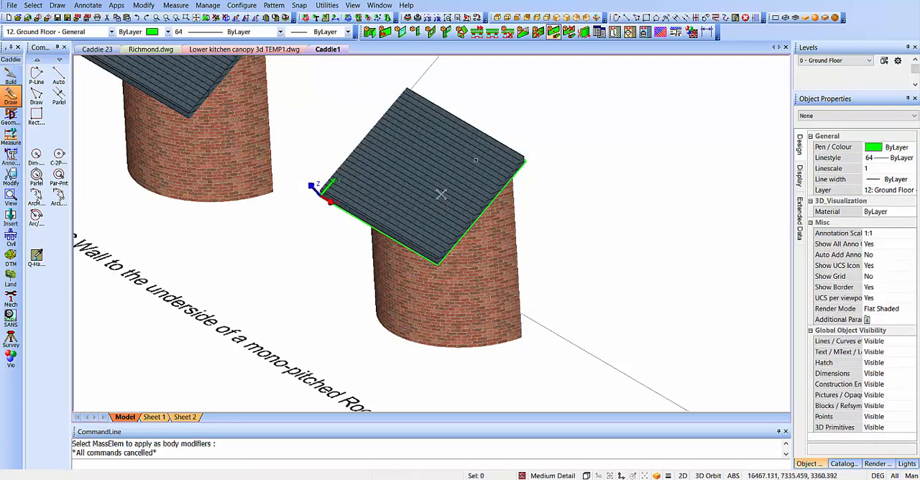
- Set the transparency of the roof over the trimmed wall to 80% and inspect the wall's cut upper edge
left_click(439, 194)
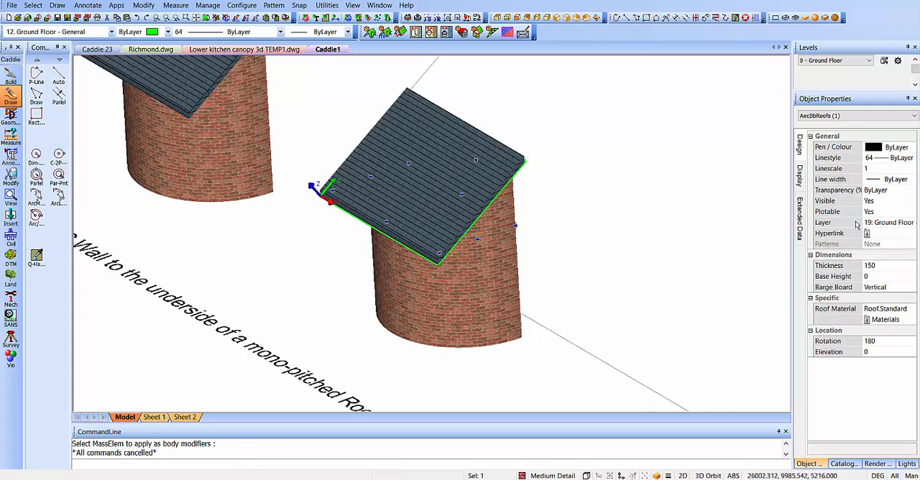
left_click(884, 191)
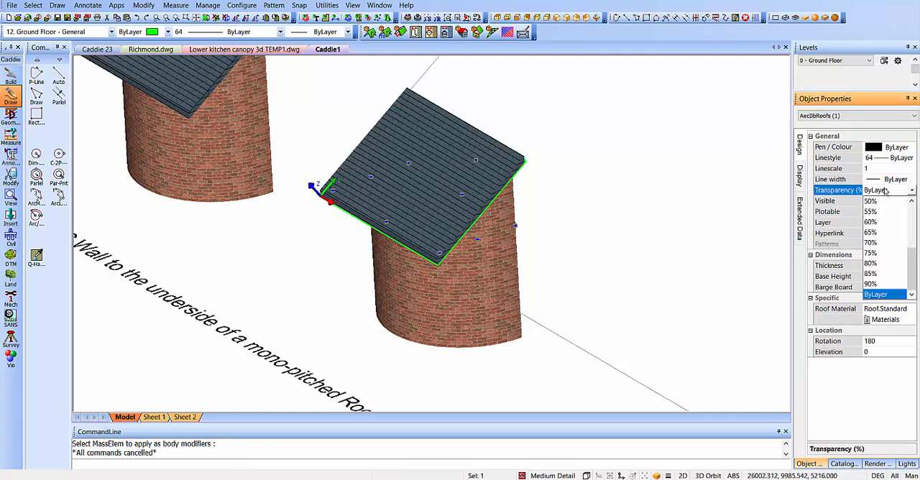
left_click(872, 264)
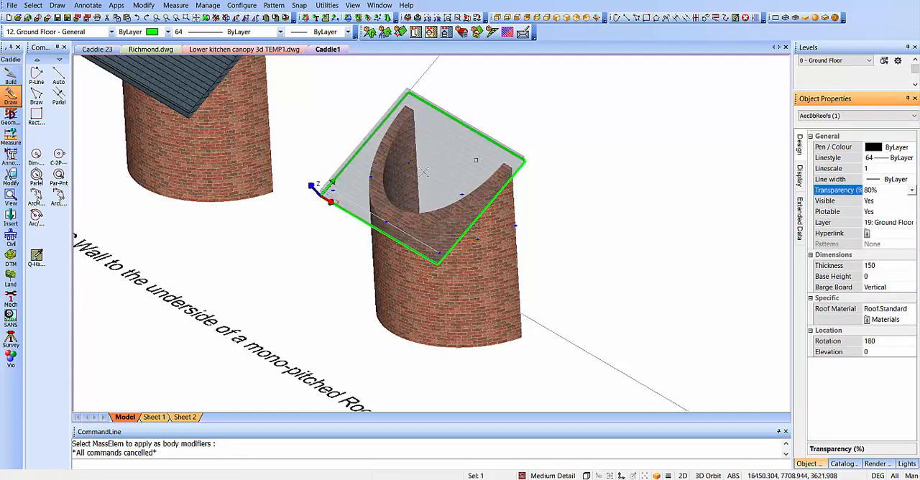
mouse_move(471, 229)
middle_mouse_down("shift")
mouse_move(385, 248)
mouse_move(454, 222)
middle_mouse_up("shift")
scroll(454, 223, "up", 2)
scroll(422, 213, "up", 1)
middle_click_drag(421, 248, 422, 266, "shift")
scroll(429, 218, "down", 2)
scroll(382, 243, "down", 2)
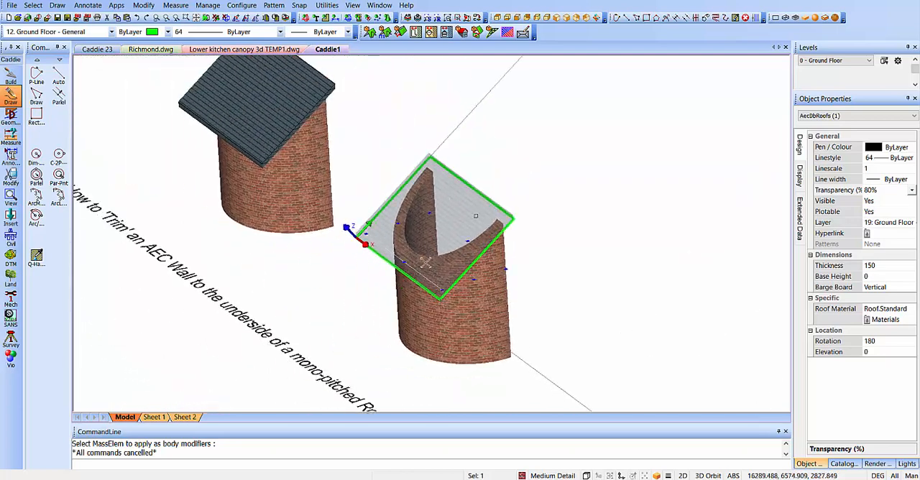
- Set the transparency of the selected roof to 0%
left_click(887, 191)
left_click_drag(915, 261, 911, 214)
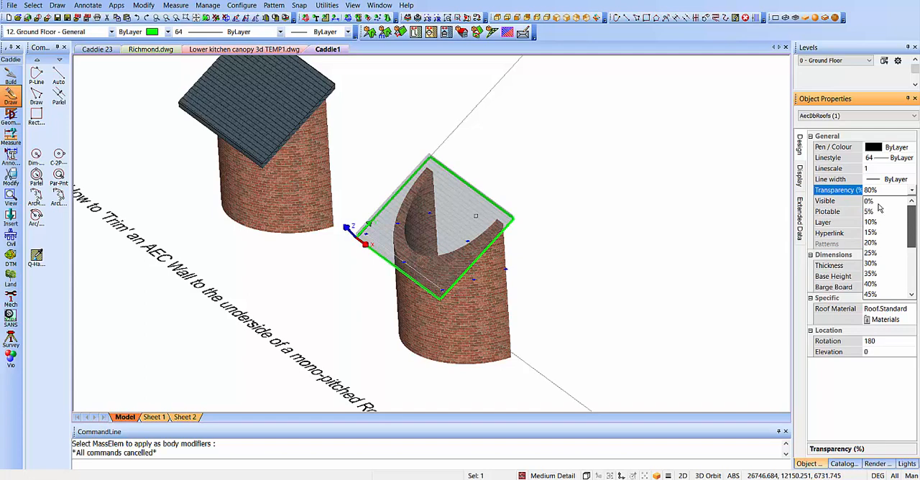
left_click(877, 202)
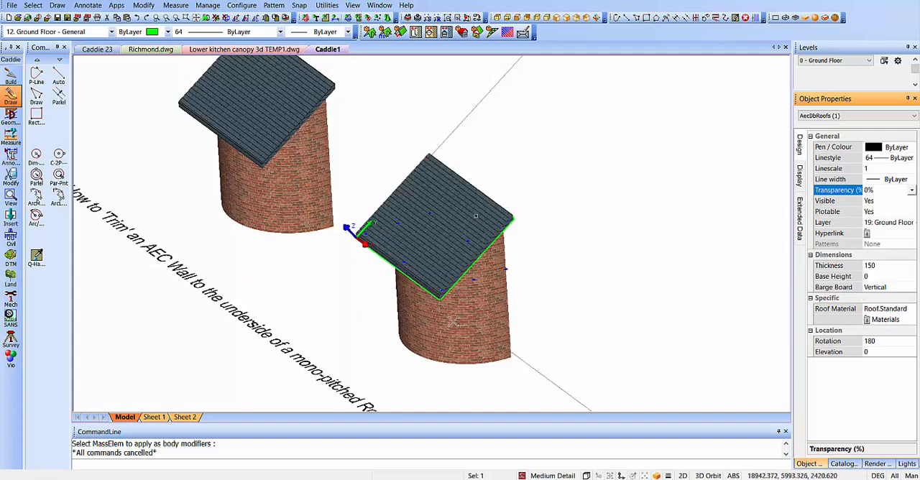